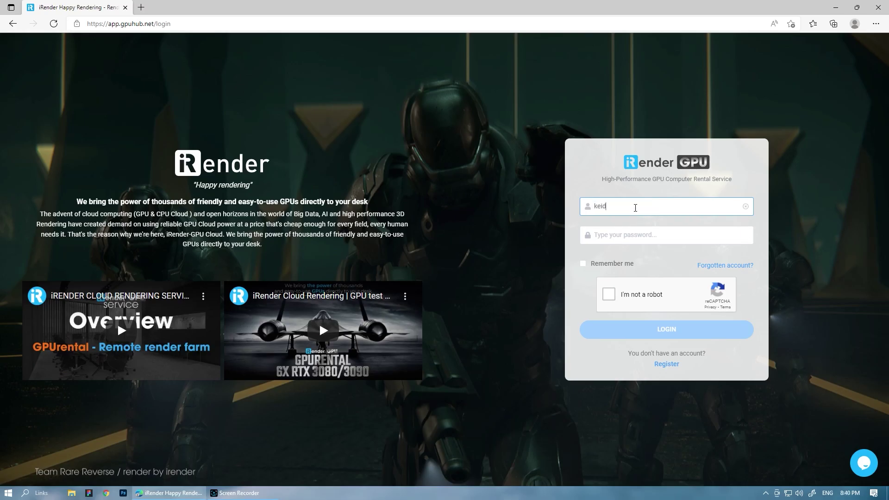
Step: Paste the account password and log in to iRender GPU
key("Tab")
key("ctrl+v")
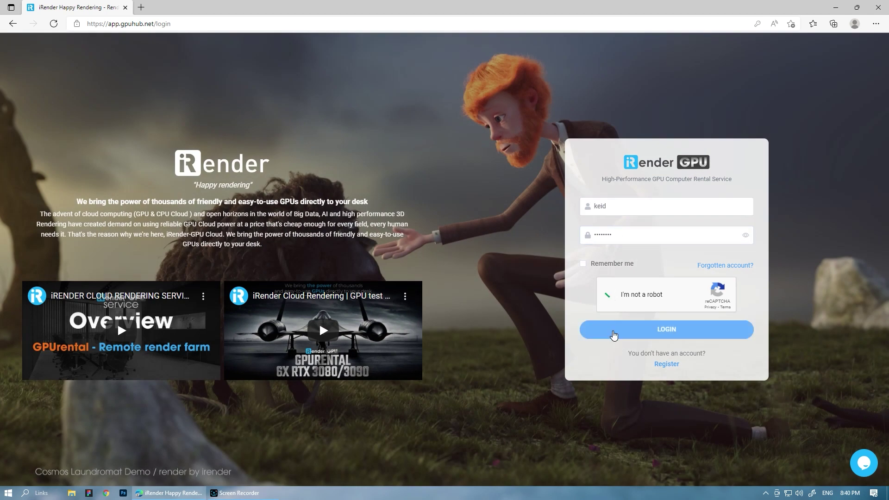
left_click(613, 331)
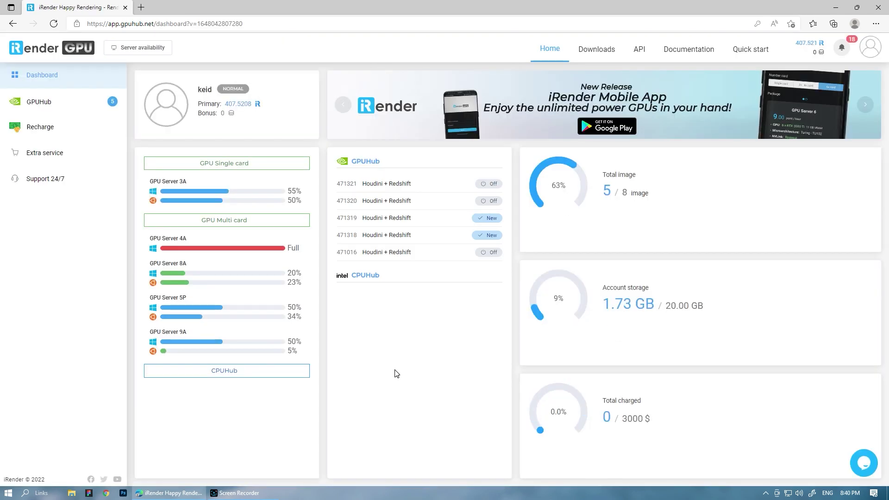
Step: Download the GpuHub Sync installer for Windows from the Downloads page
left_click(613, 56)
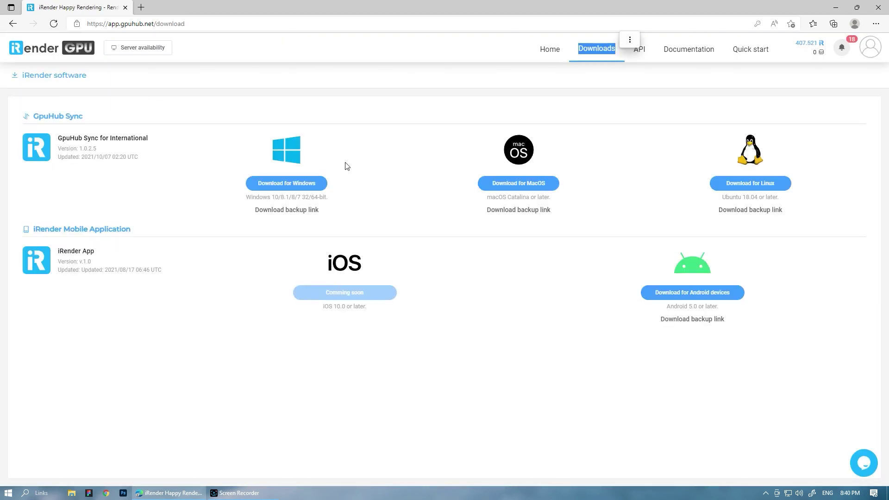
left_click(314, 183)
mouse_move(687, 74)
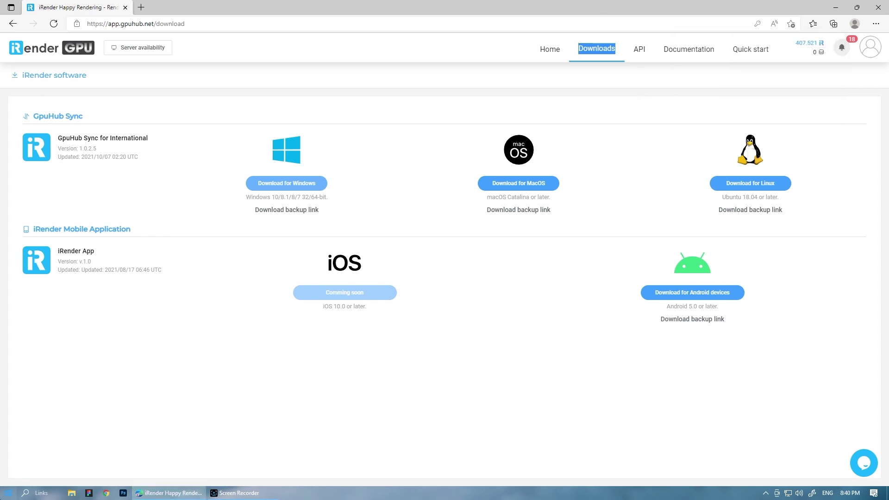
Step: Launch GPUhub Sync by searching 'gpu' from the Start menu
left_click(8, 492)
type("gpu")
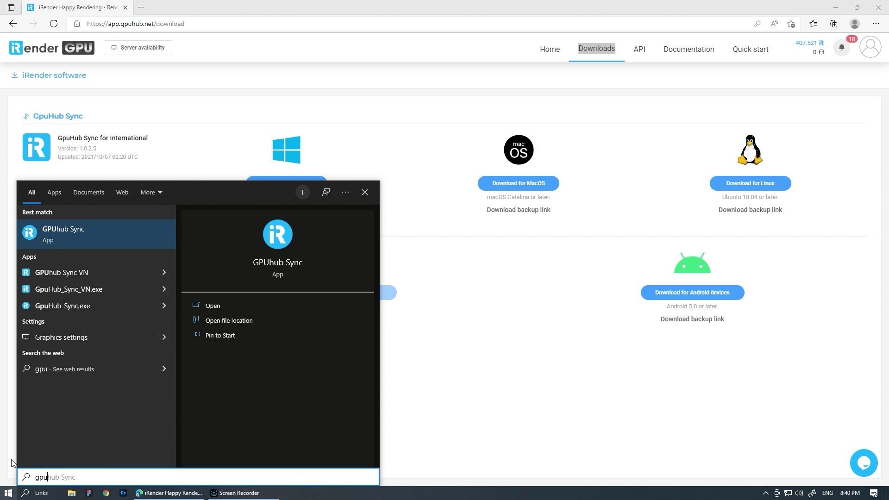
key("Return")
Step: Sign in with the account username and password, then open Your Storage (Z:)
left_click_drag(494, 69, 493, 79)
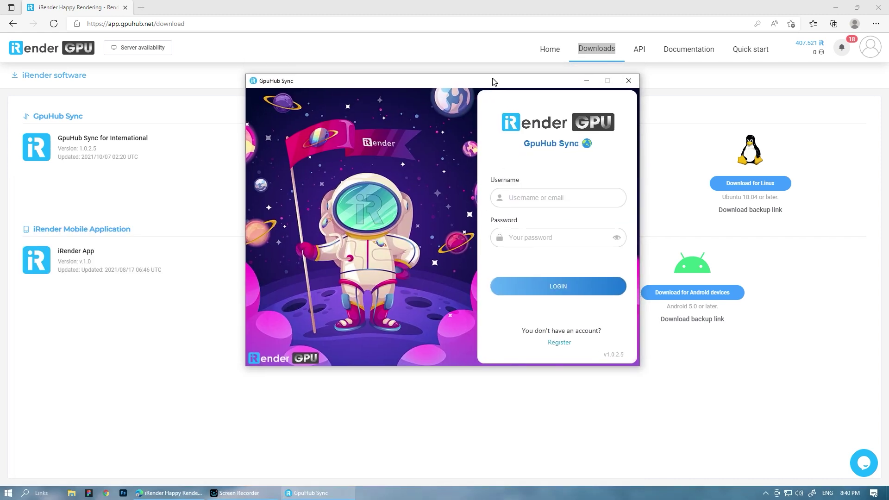
left_click(566, 192)
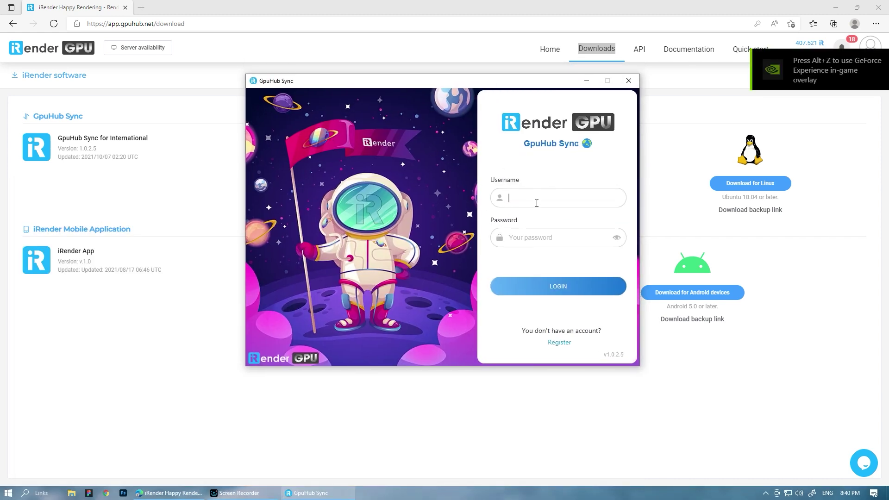
type("keid")
key("Tab")
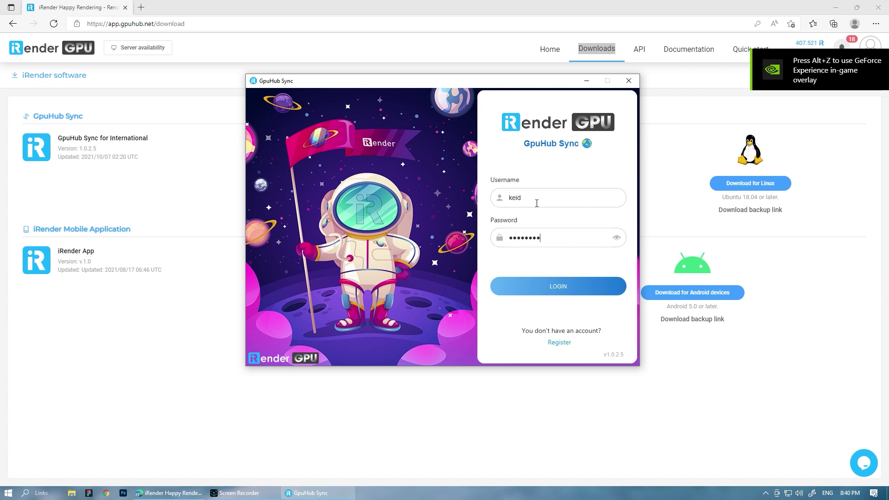
key("Return")
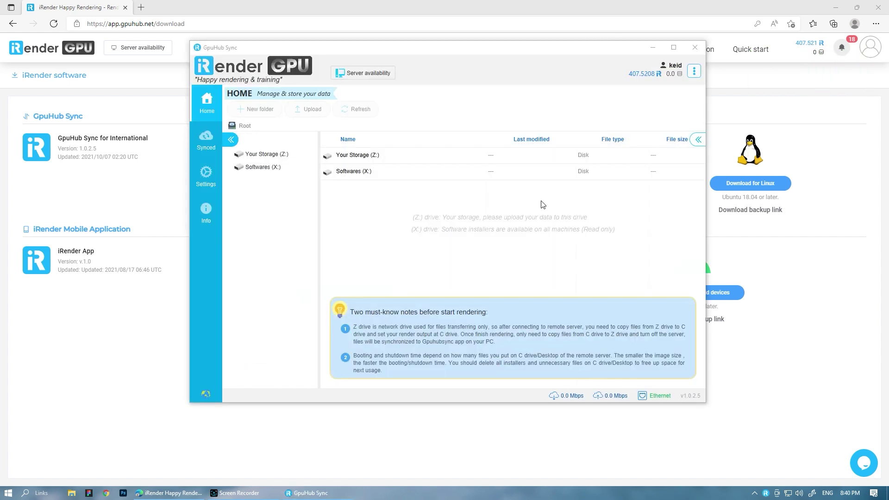
left_click(276, 155)
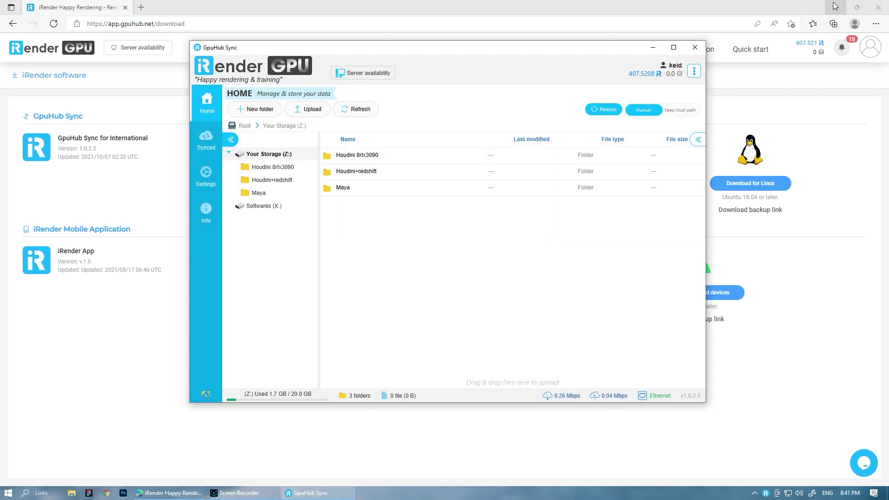
Step: Drag the desktop folder One Angery Dragon Boi into Your Storage (Z:), 20 files, 53.6 MB
left_click(836, 7)
left_click_drag(22, 69, 409, 252)
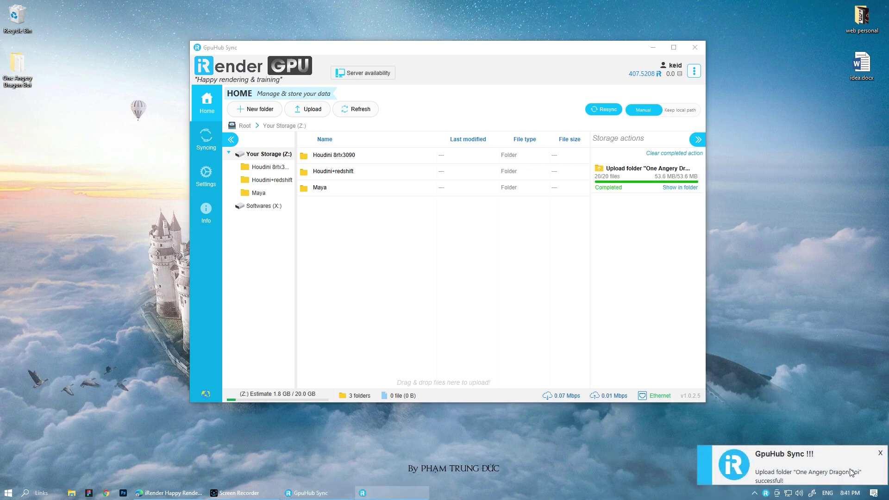
left_click(881, 453)
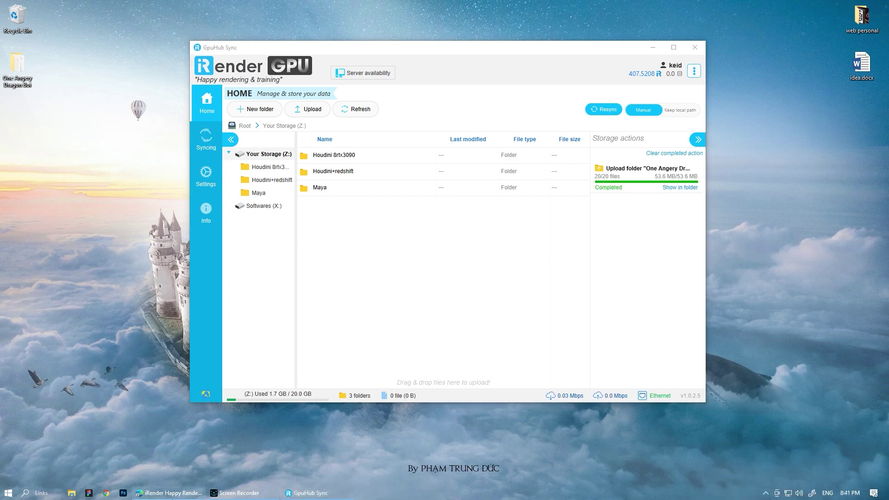
Step: Return to the iRender GPUHub image list and start a new server image
key("alt+Tab")
left_click(541, 51)
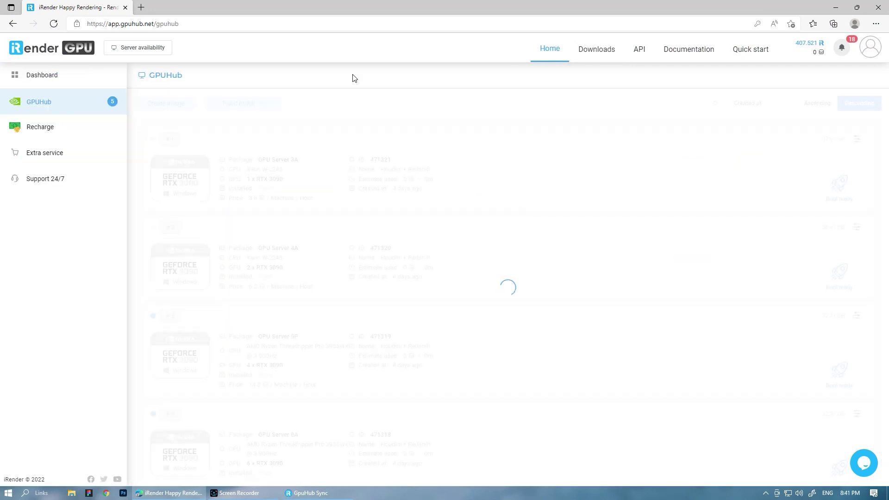
left_click(167, 104)
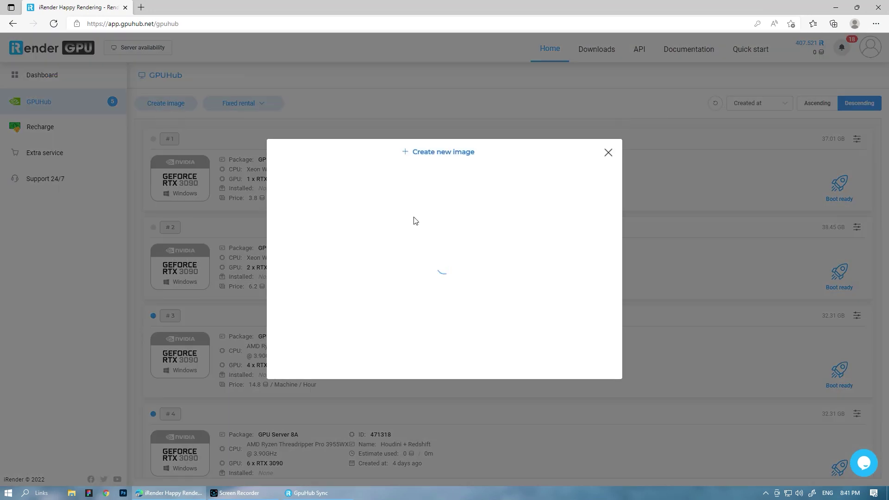
Step: Pick GPU Server 9A under the 6x-8x Card tab and begin naming the image 'Maya + Redshift'
left_click(458, 150)
left_click(327, 148)
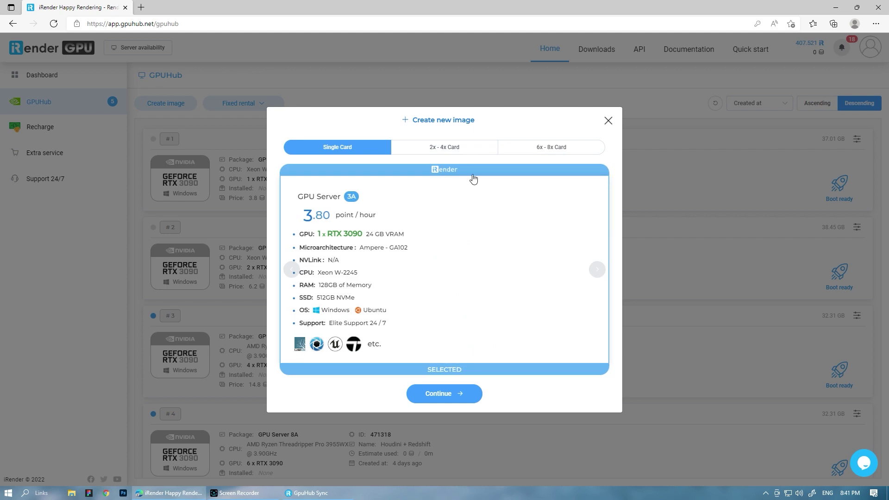
left_click(456, 147)
left_click(542, 147)
left_click(452, 389)
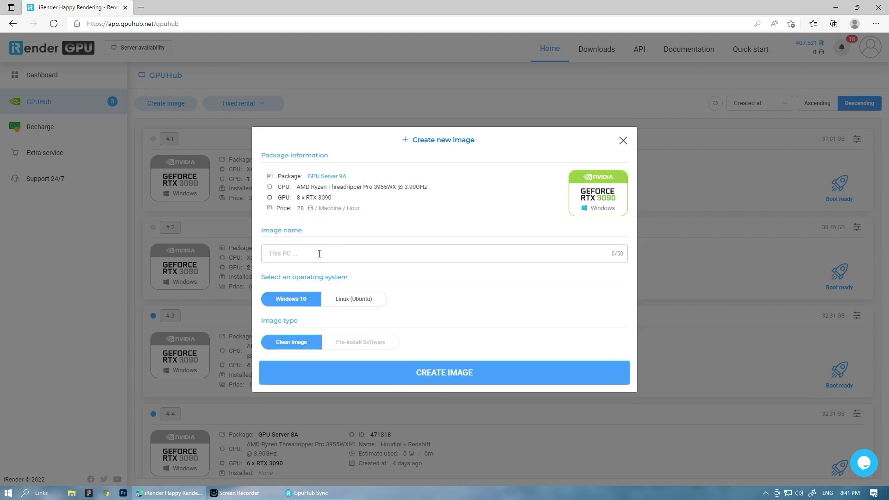
left_click(319, 254)
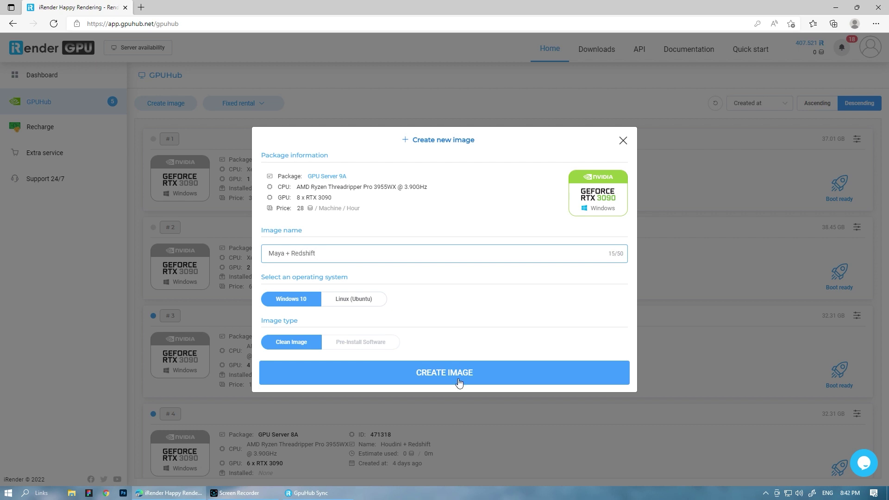
Step: Close the image form, scroll to image #5, and boot its GPU Server 9A machine
left_click(623, 142)
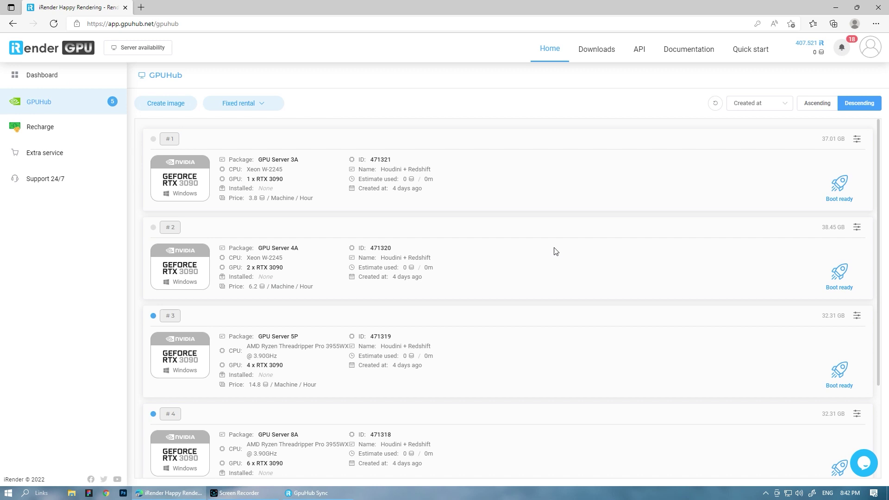
scroll(553, 254, "down", 3)
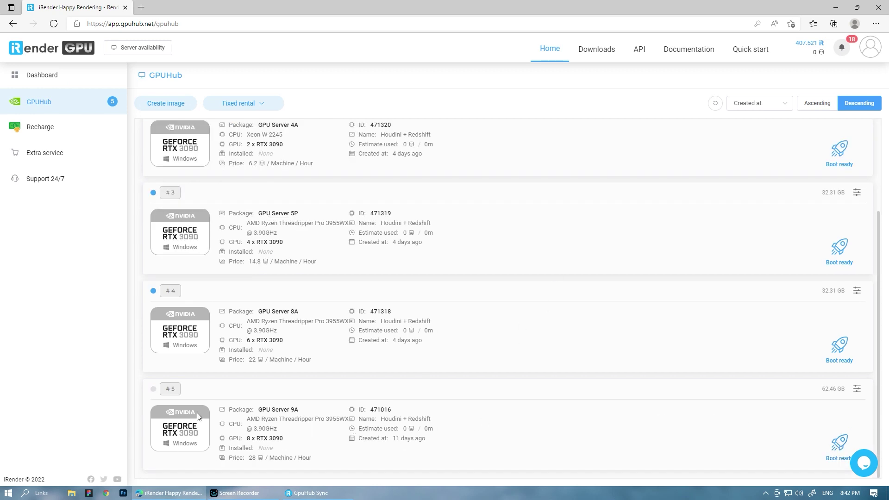
left_click(839, 442)
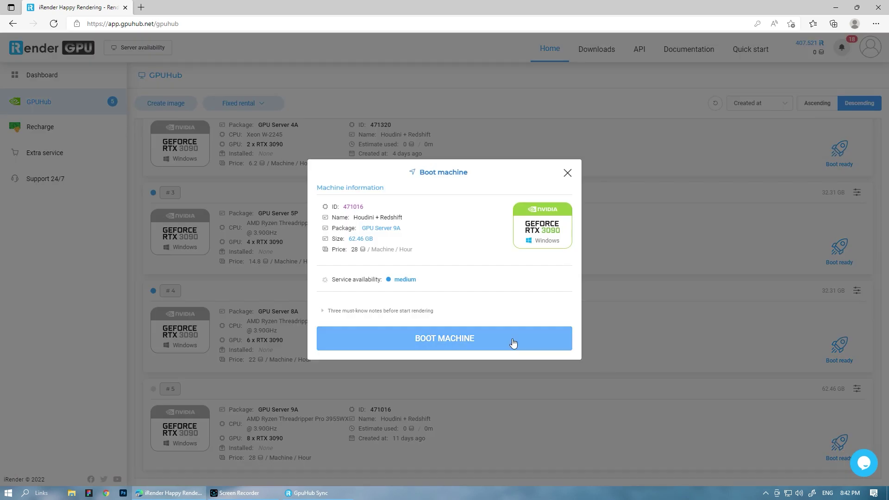
left_click(513, 343)
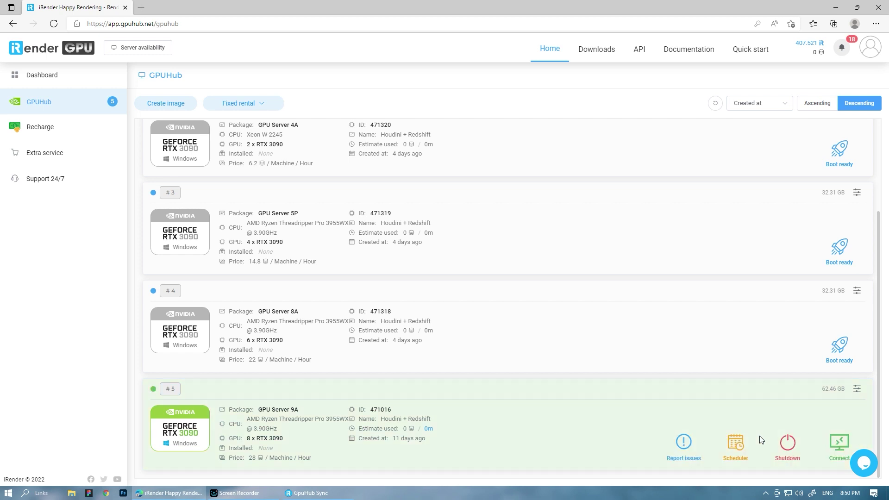
Step: Download and open the primary server's .rdp file, enter the password, and accept the certificate
left_click(838, 445)
left_click(320, 410)
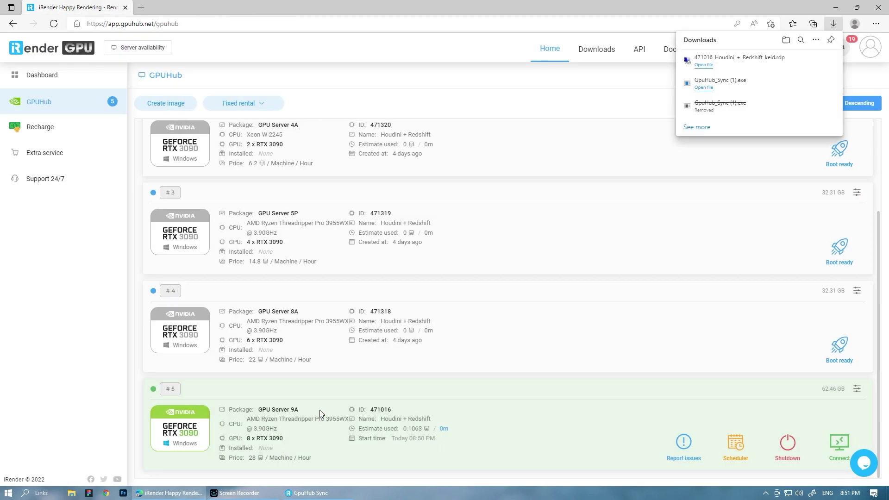
left_click(703, 65)
left_click(509, 295)
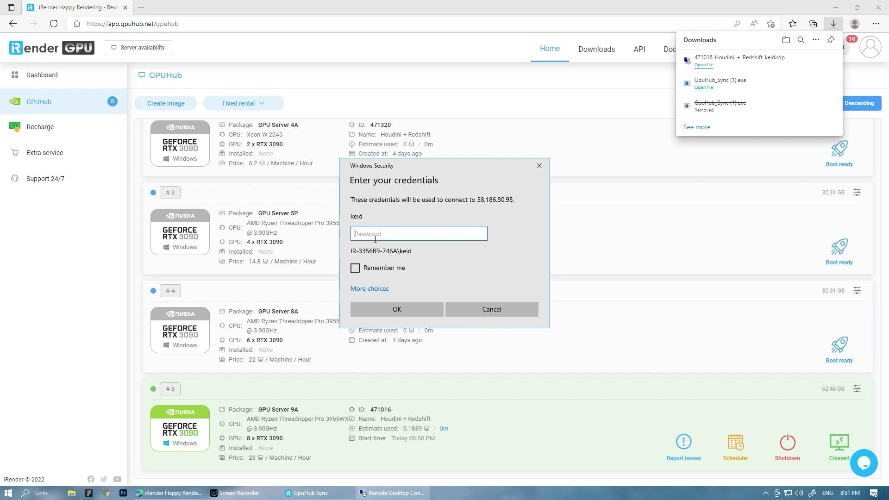
key("Return")
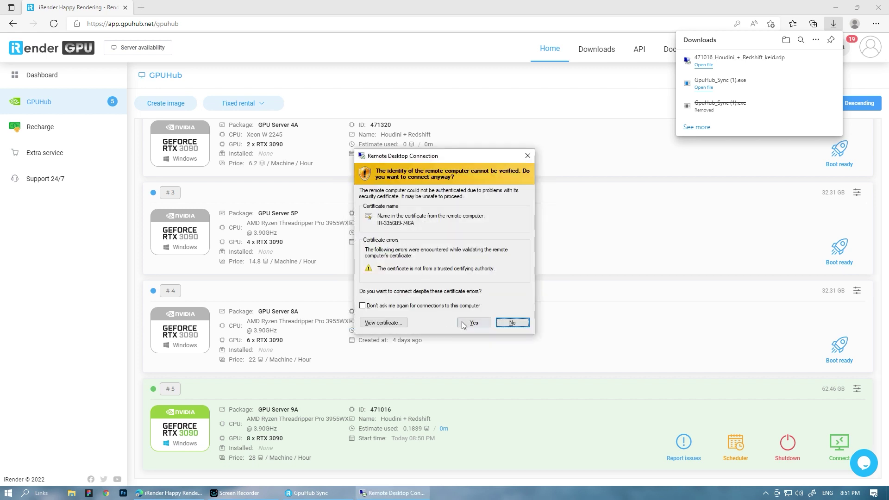
left_click(463, 322)
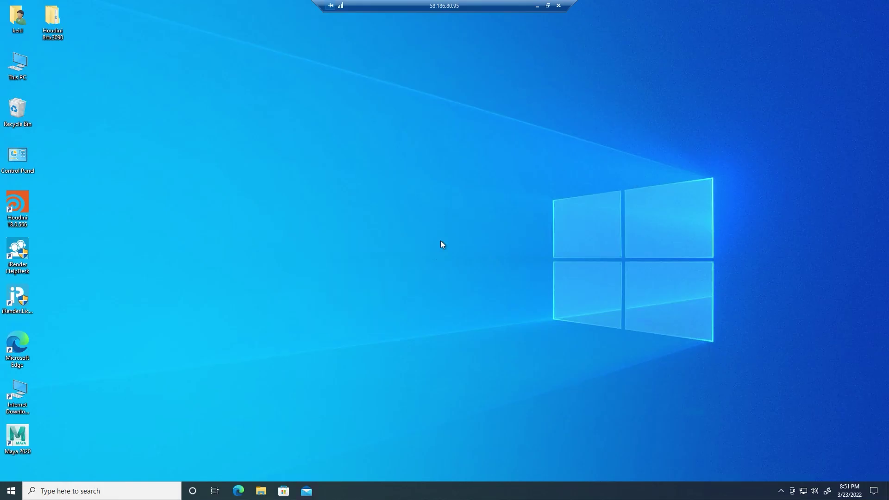
Step: Open File Explorer on the remote server and go to Storage (Z:)
key("super+e")
left_click_drag(485, 55, 521, 74)
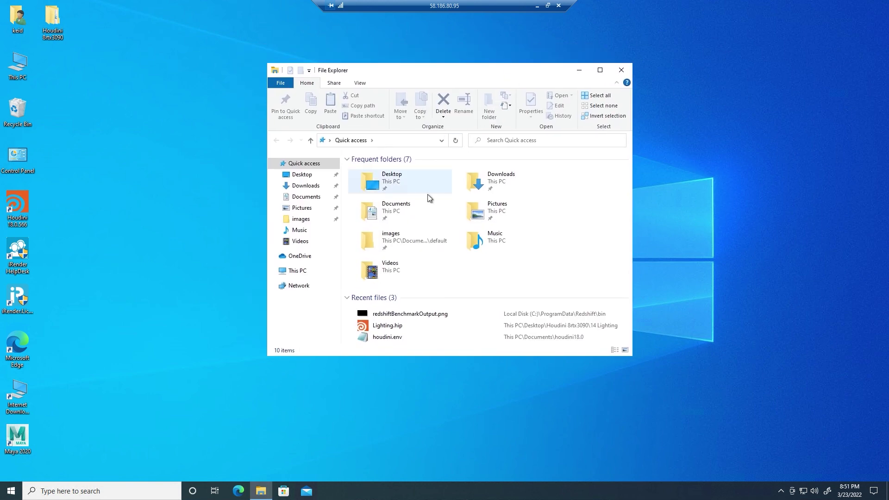
left_click(293, 272)
double_click(474, 330)
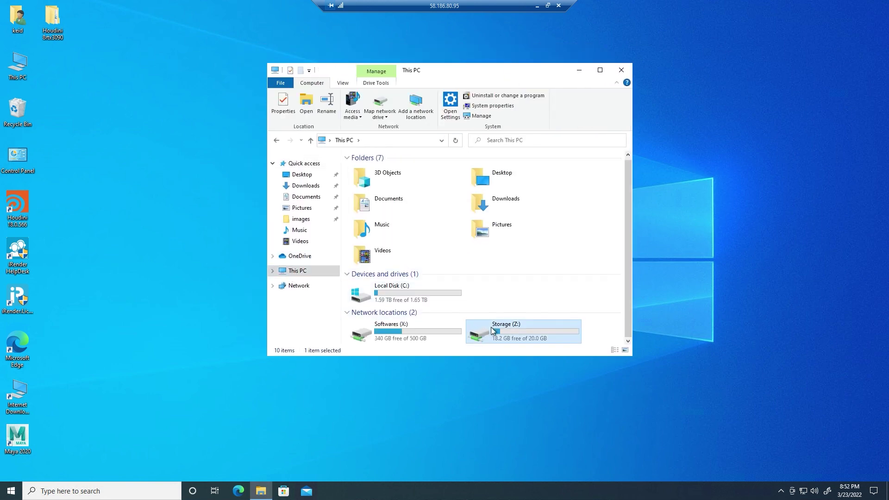
Step: Copy the One Angery Dragon Boi folder and paste it onto the remote desktop
right_click(420, 198)
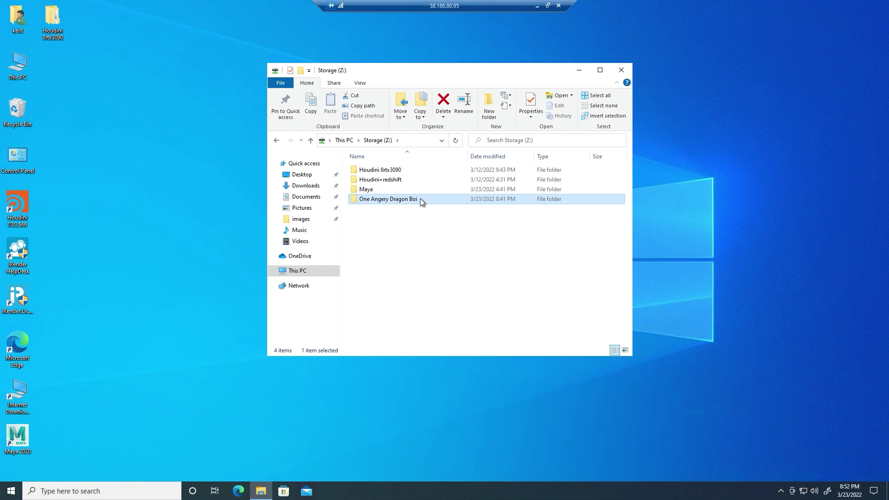
left_click(361, 327)
right_click(164, 241)
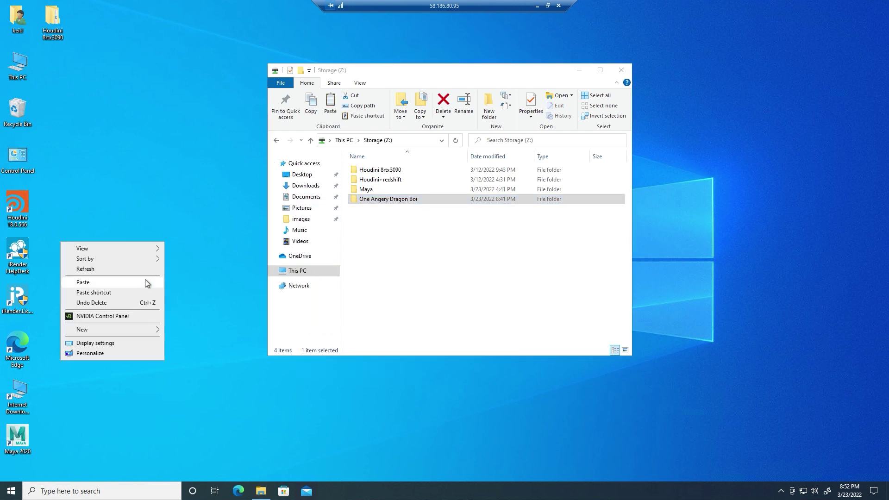
left_click(132, 280)
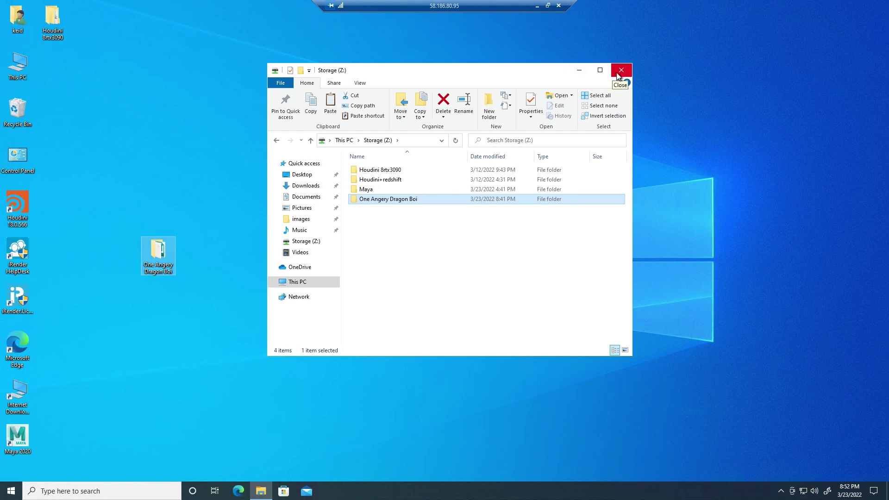
Step: Open the Maya installers folder on the Softwares (X:) drive
left_click(326, 283)
double_click(404, 329)
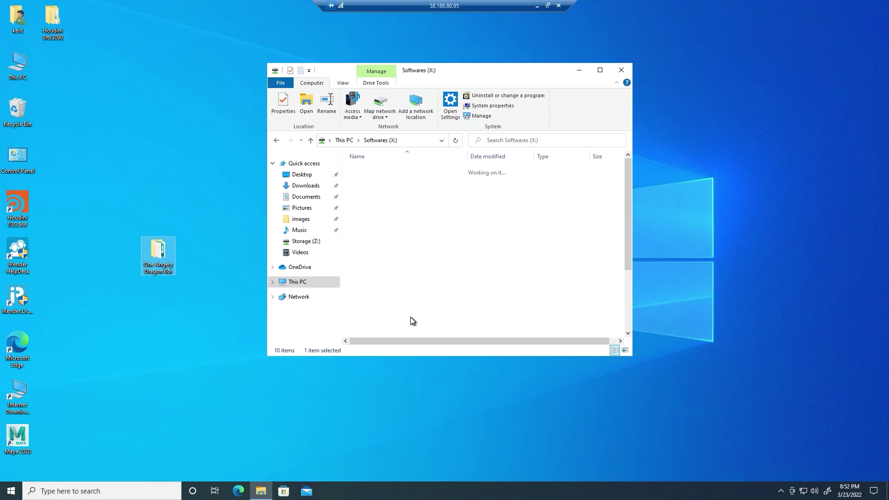
scroll(433, 244, "down", 3)
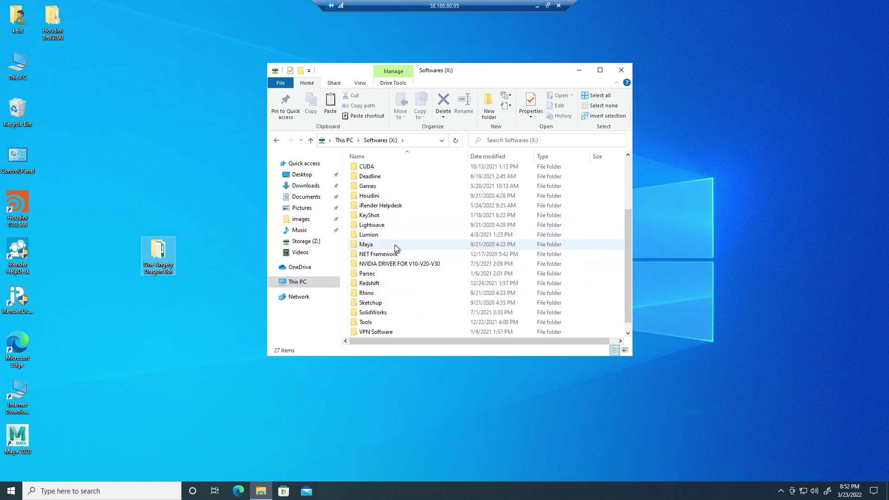
double_click(393, 244)
Step: Browse the Redshift installers folder, then close File Explorer
left_click(310, 141)
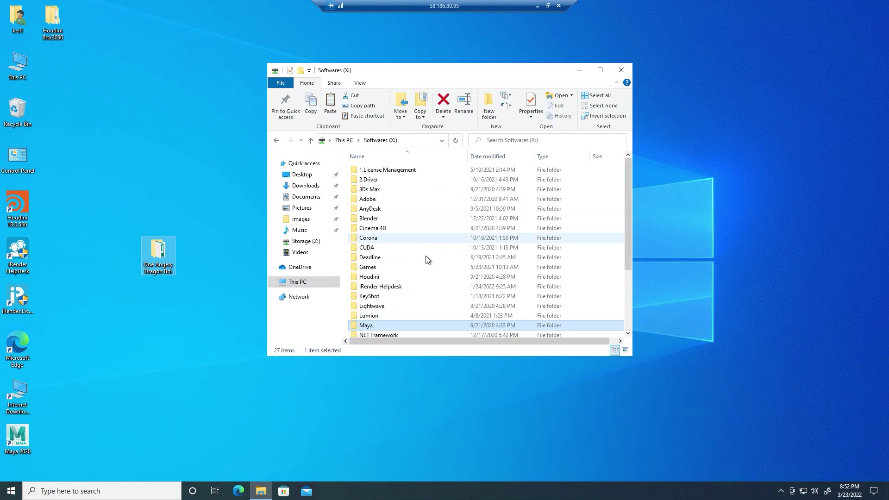
scroll(427, 258, "down", 3)
double_click(388, 308)
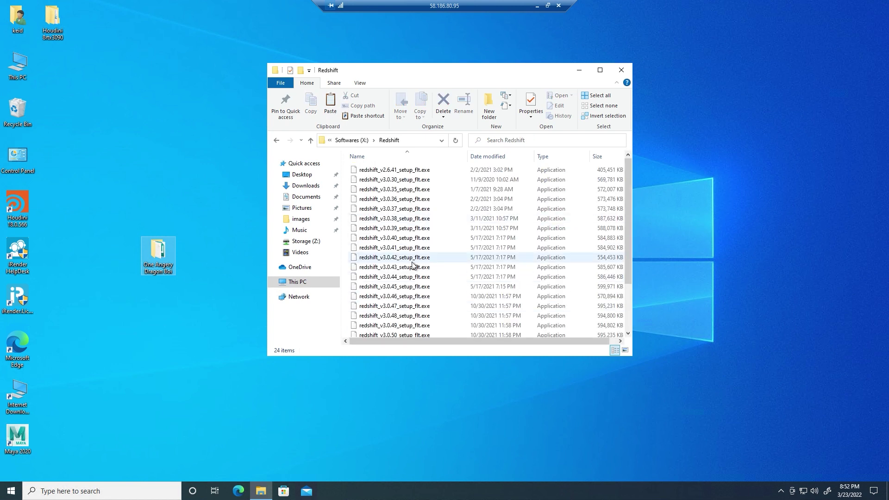
scroll(361, 261, "down", 3)
scroll(362, 262, "up", 3)
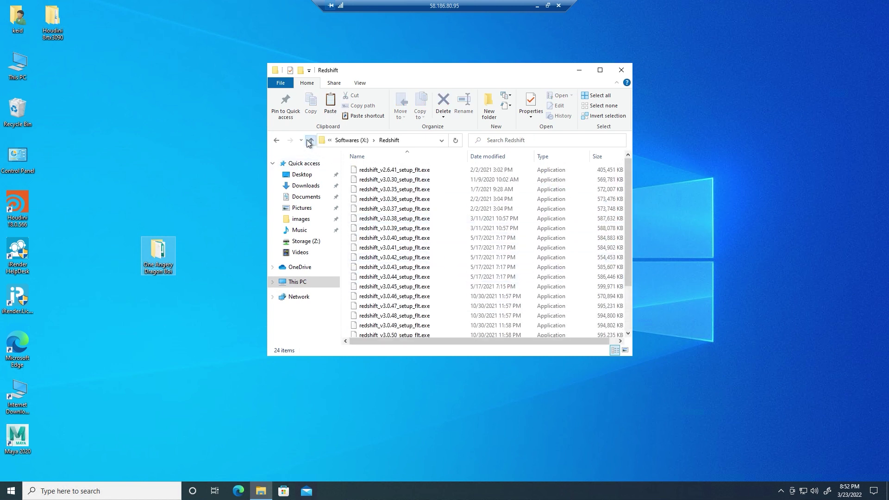
key("alt+Up")
scroll(408, 299, "down", 1)
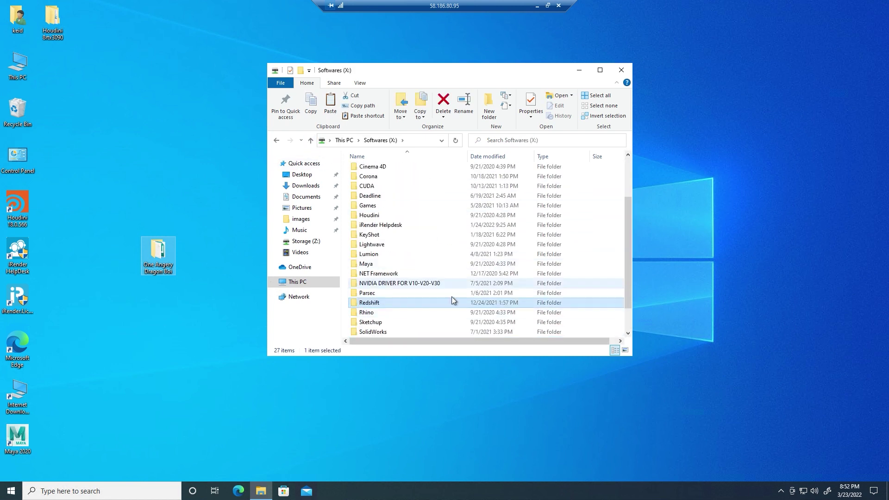
left_click(621, 69)
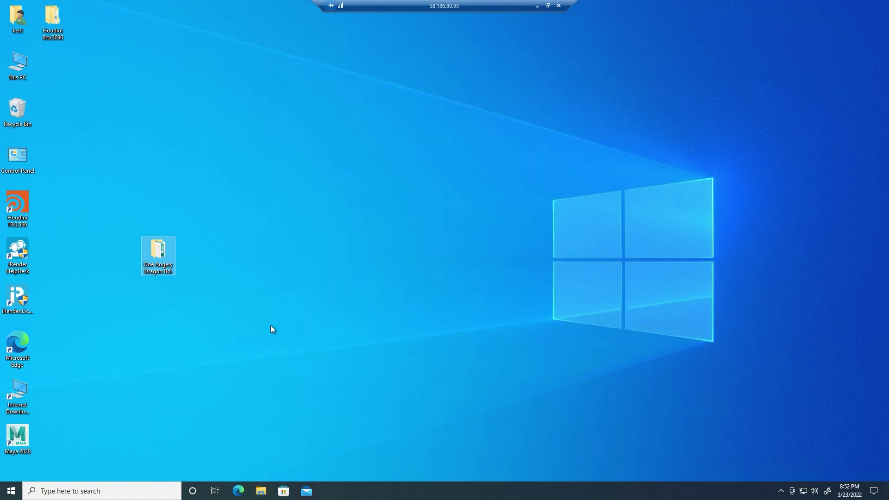
Step: Launch iRender License Management with admin approval and fill in the account username and password
double_click(18, 296)
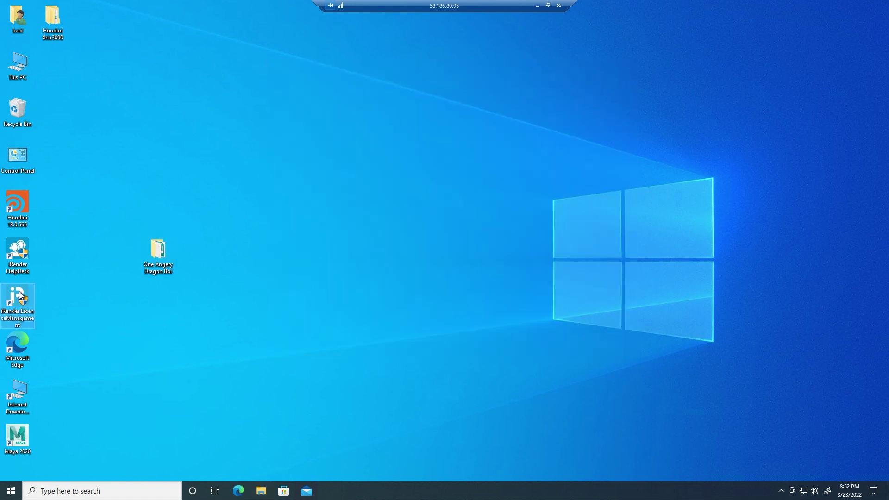
left_click(422, 311)
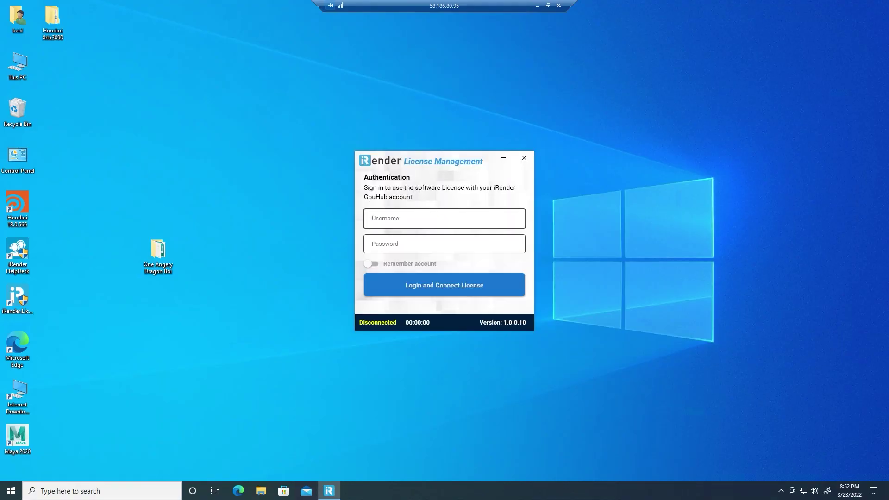
left_click(445, 218)
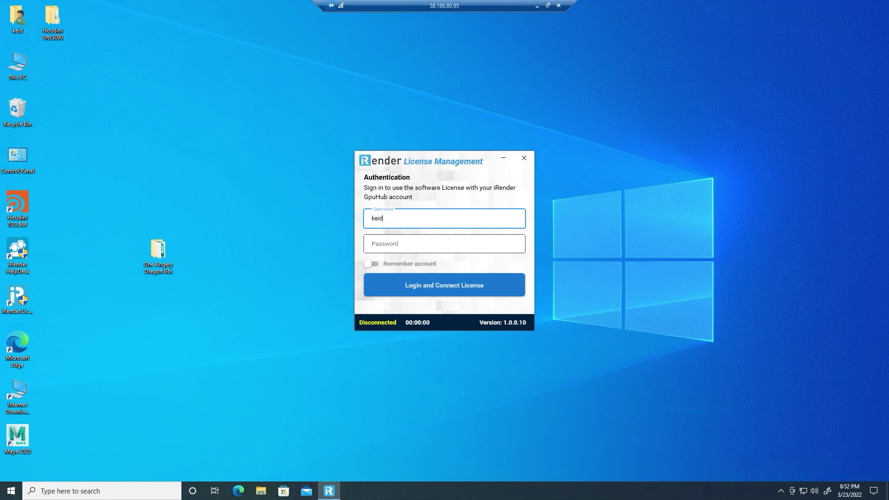
left_click(445, 244)
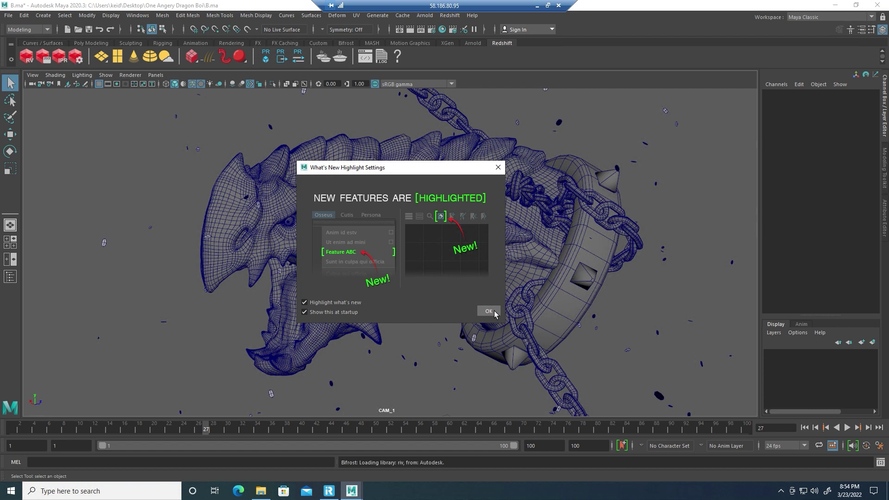
Step: Dismiss What's New, switch Maya to the Rendering menu set, and open Render Settings
left_click(489, 312)
left_click(27, 29)
left_click(19, 76)
left_click(432, 29)
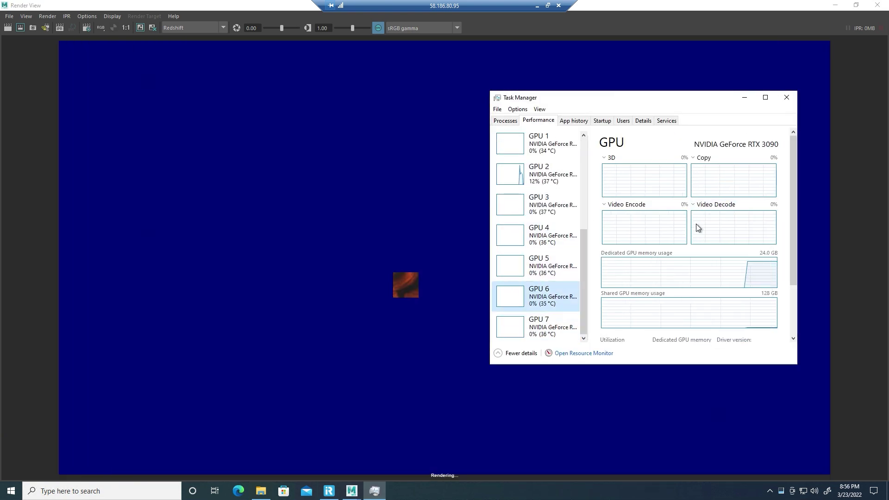
Step: Show GPU 1's CUDA load in Task Manager and move it aside while frame 27 renders
left_click(713, 204)
left_click(769, 287)
left_click(537, 143)
left_click_drag(661, 105, 721, 93)
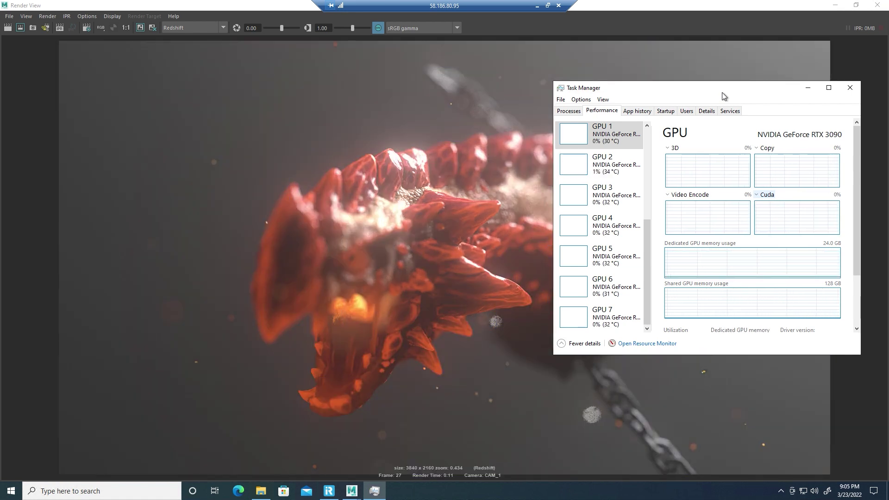
Step: Close Task Manager, the Render View and Maya, dismissing the save-changes prompt
left_click(850, 87)
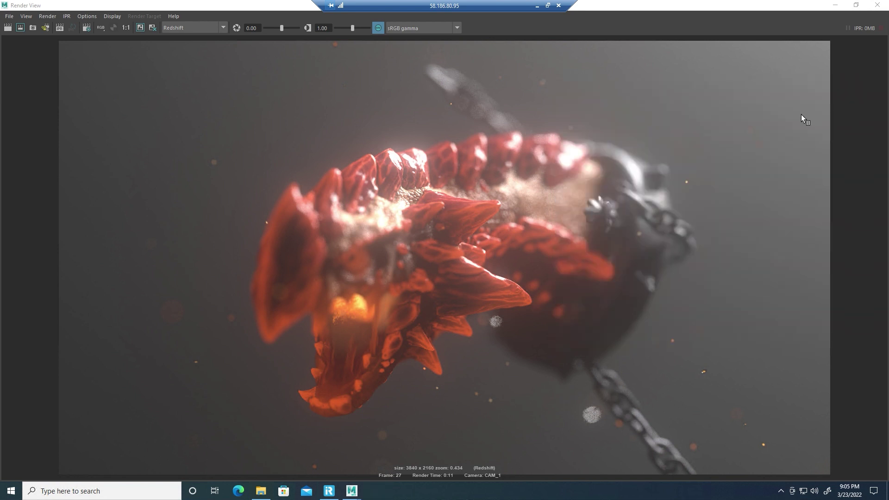
left_click(877, 6)
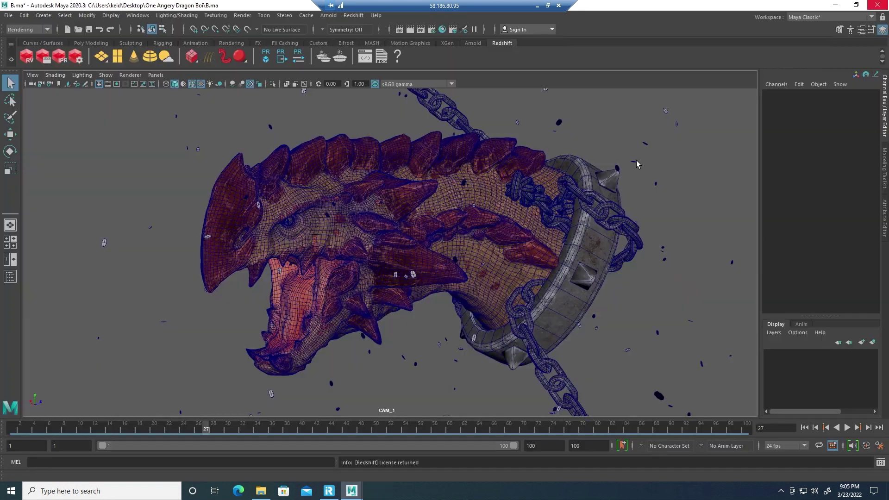
left_click(877, 5)
left_click(442, 247)
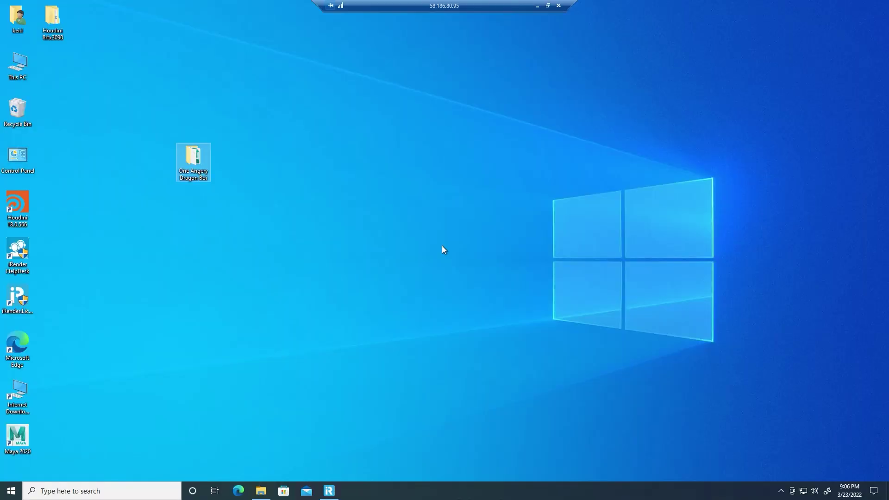
Step: Copy the images folder of 50 JPG frames from maya\projects\default into Storage (Z:)
left_click_drag(195, 163, 63, 77)
left_click(260, 490)
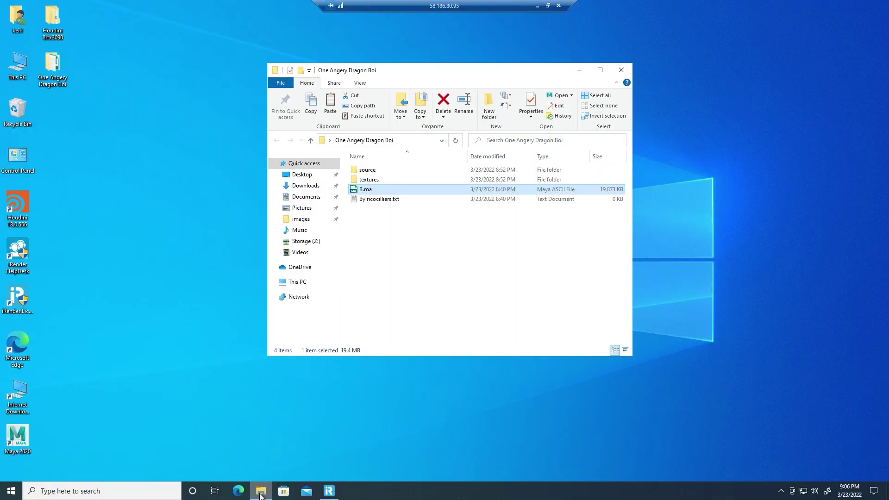
left_click(301, 219)
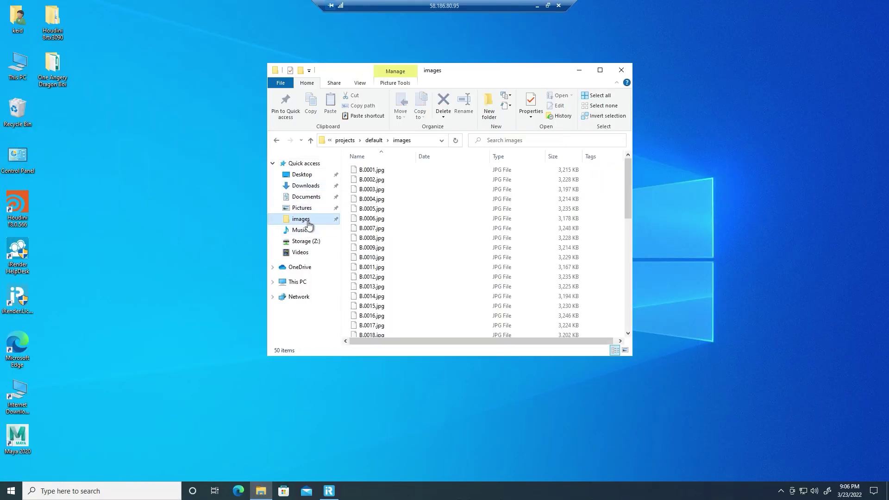
left_click(368, 140)
double_click(395, 219)
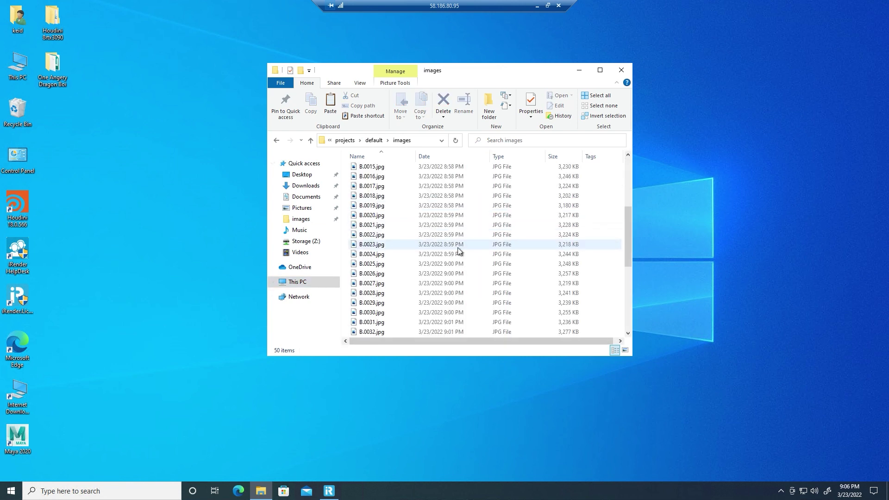
left_click(374, 140)
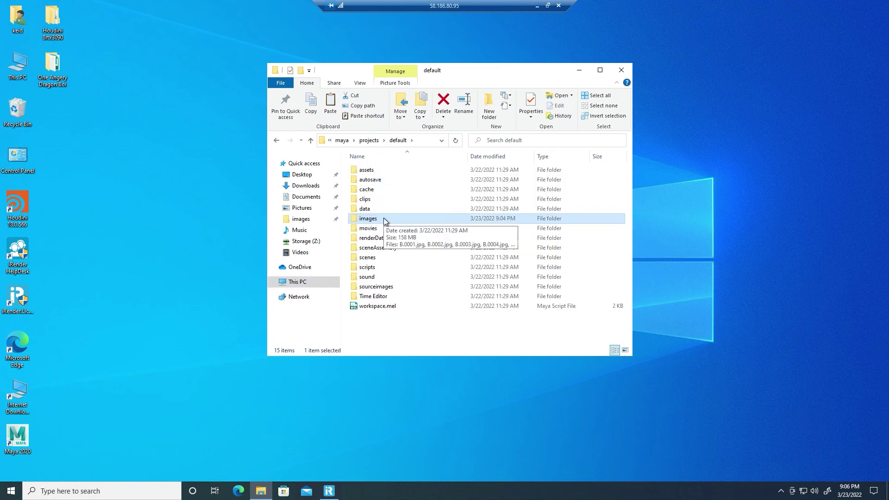
left_click(297, 282)
double_click(518, 331)
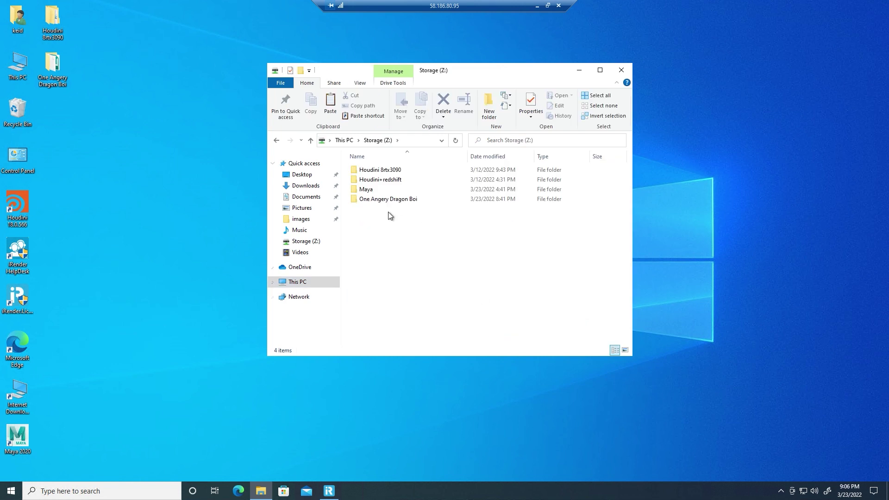
key("ctrl+v")
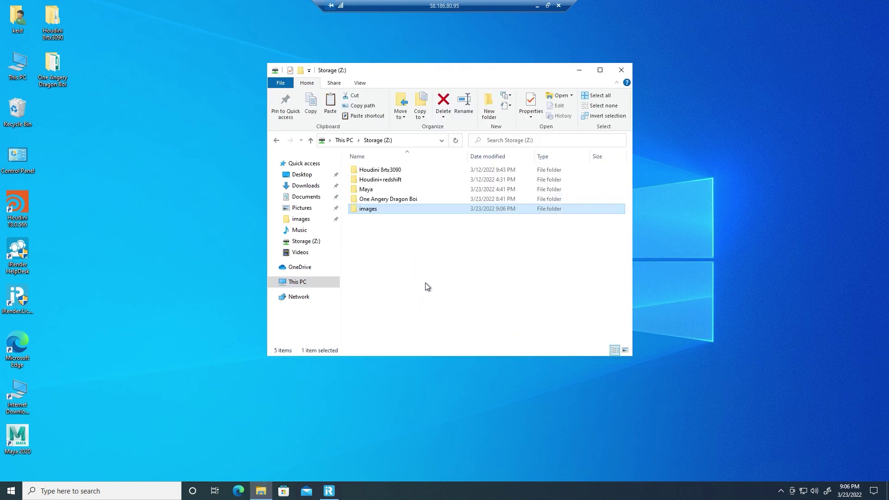
Step: Close Storage (Z:) and iRender License Management, then disconnect the remote desktop session
left_click(621, 70)
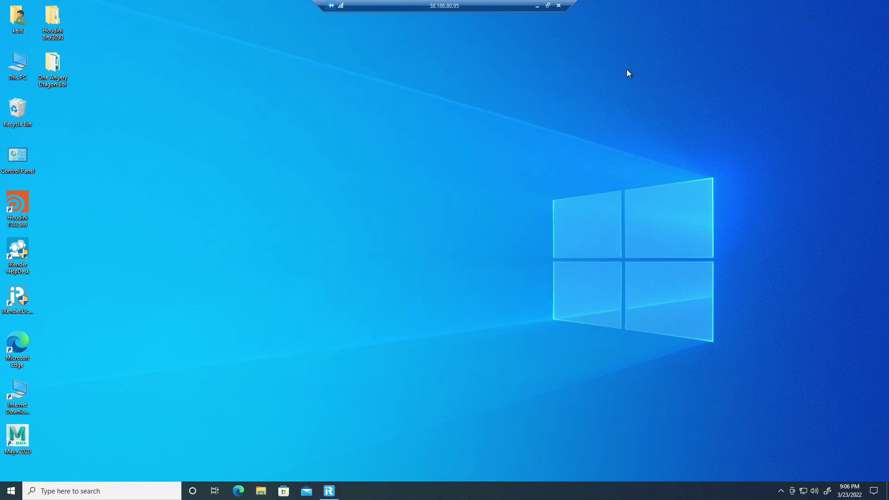
left_click(329, 491)
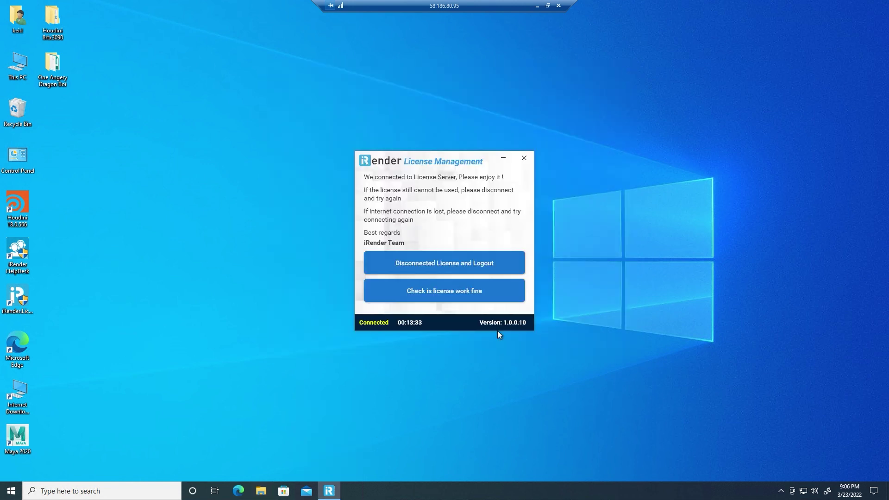
left_click(523, 160)
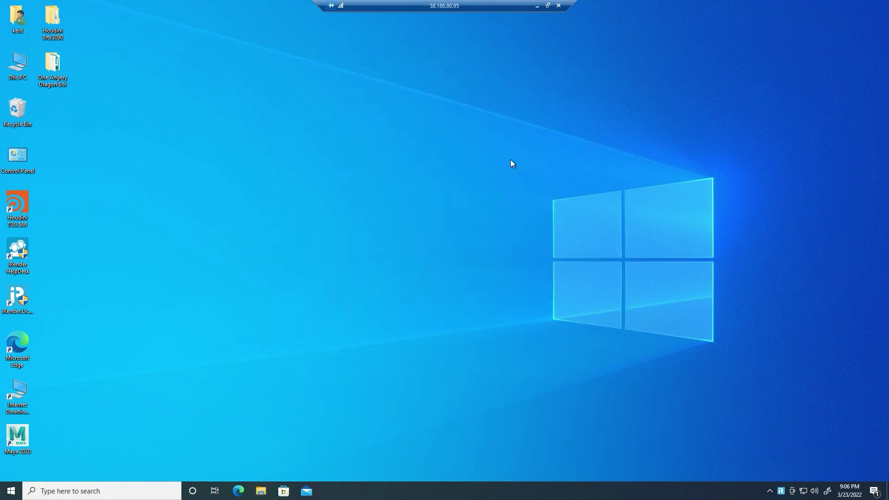
left_click(558, 5)
left_click(474, 266)
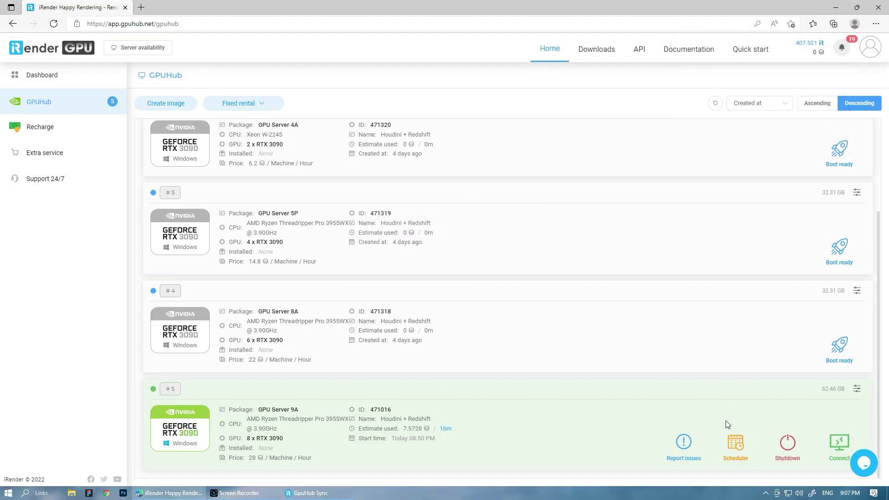
Step: Shut down machine 471016 and submit a five-star rating for the service
left_click(787, 442)
left_click(478, 331)
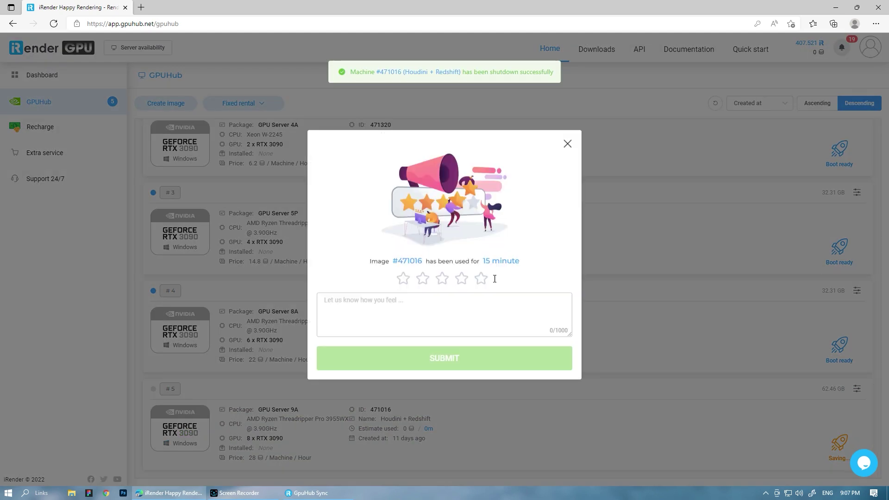
left_click(482, 280)
left_click(479, 360)
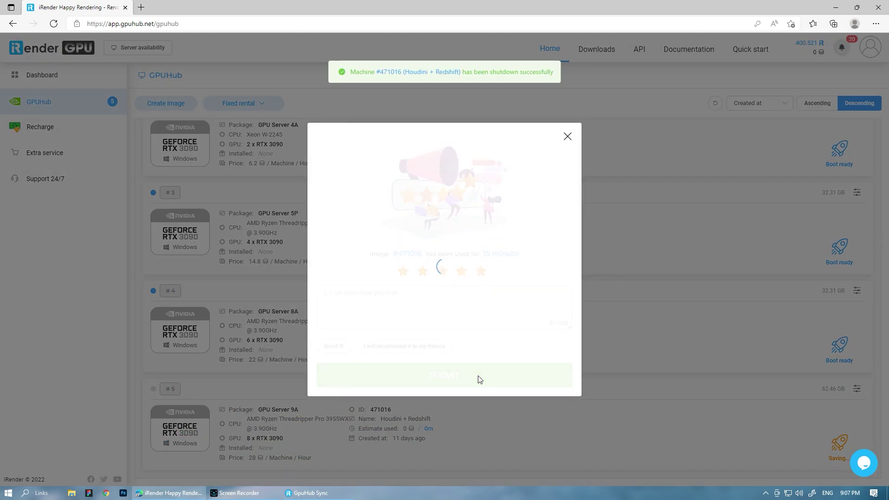
left_click(72, 493)
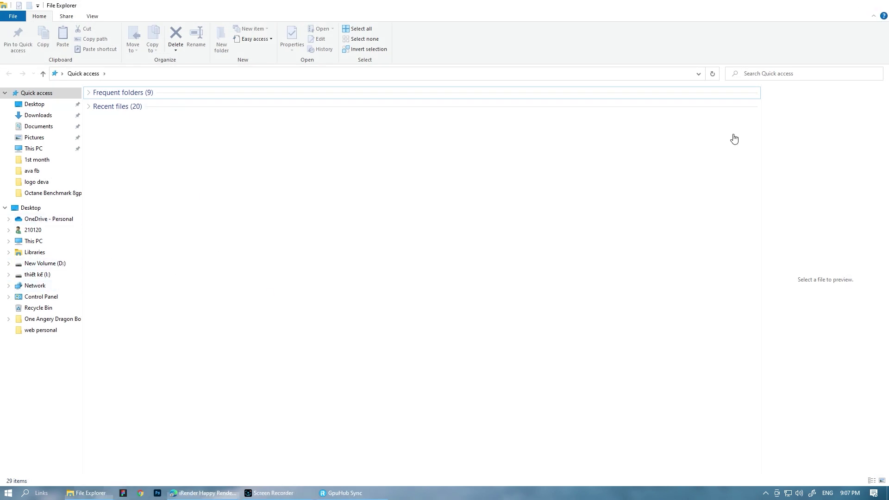
Step: Refresh Storage (Z:) in GpuHub Sync and download the images folder to the Desktop
left_click(877, 4)
left_click(352, 493)
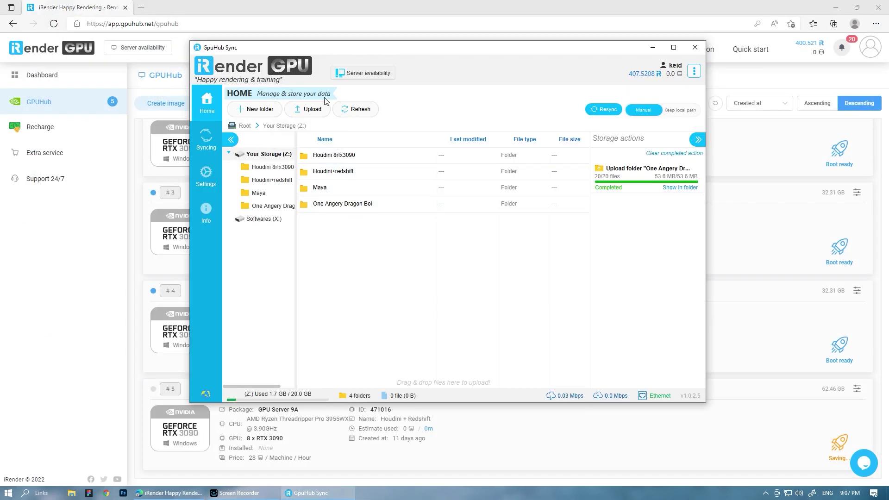
left_click(366, 110)
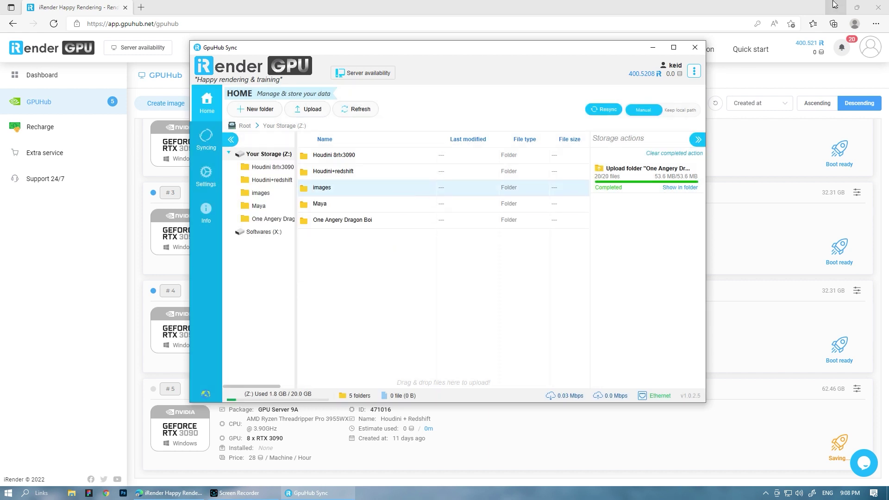
right_click(366, 186)
left_click(384, 193)
left_click(544, 291)
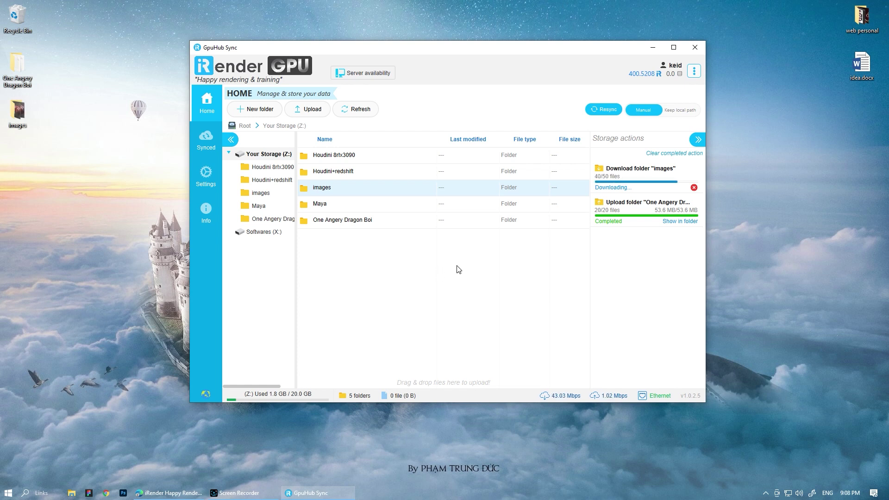
Step: Open the downloaded images folder on the desktop and view frame B.0001.jpg
left_click(653, 48)
double_click(17, 111)
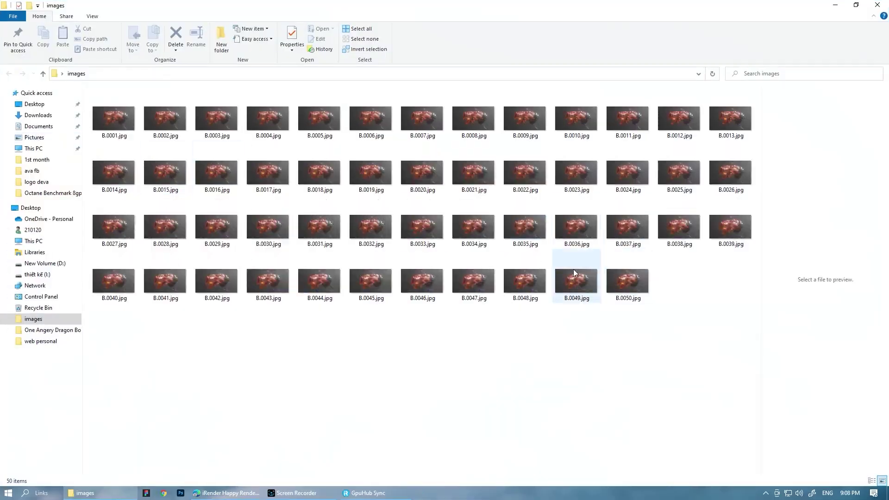
double_click(113, 118)
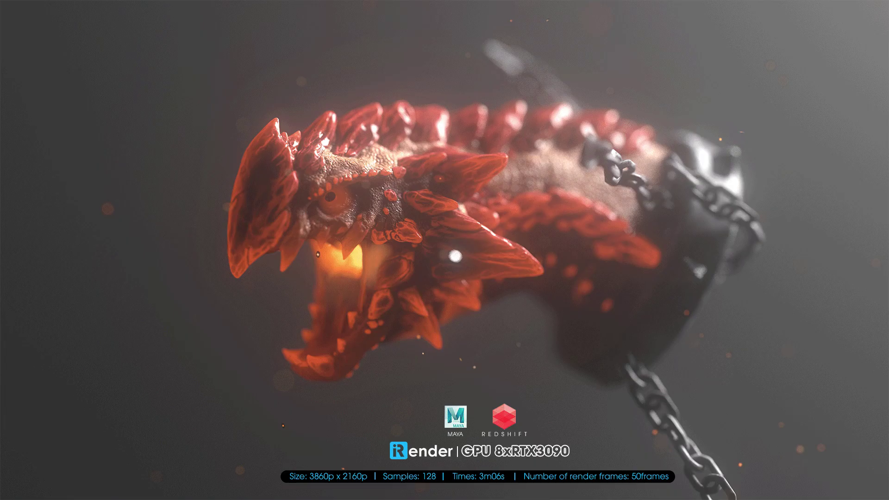